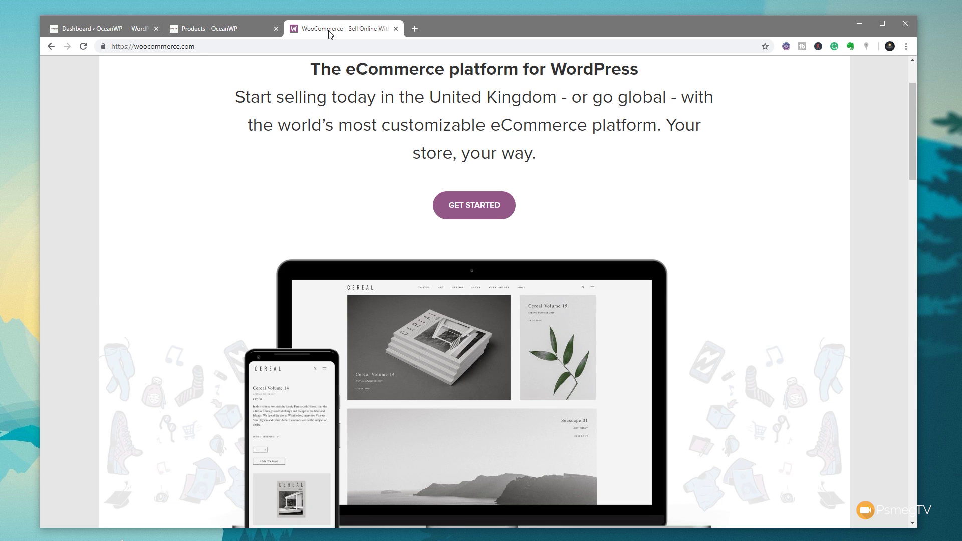
Switch to the 'Products – OceanWP' browser tab
{"action": "left_click", "coordinate": [221, 28]}
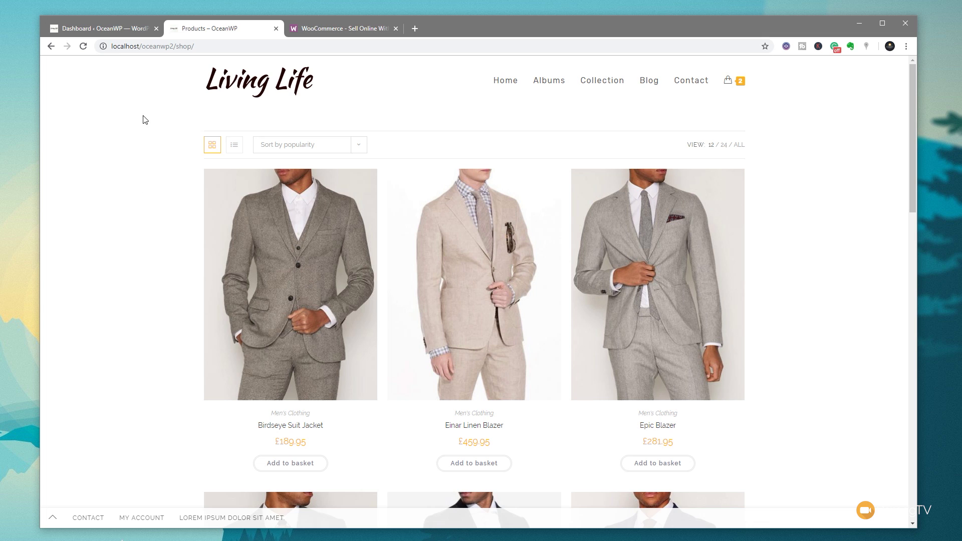
Create a product category named 'Fitting Service' under Products > Categories
{"action": "left_click", "coordinate": [119, 29]}
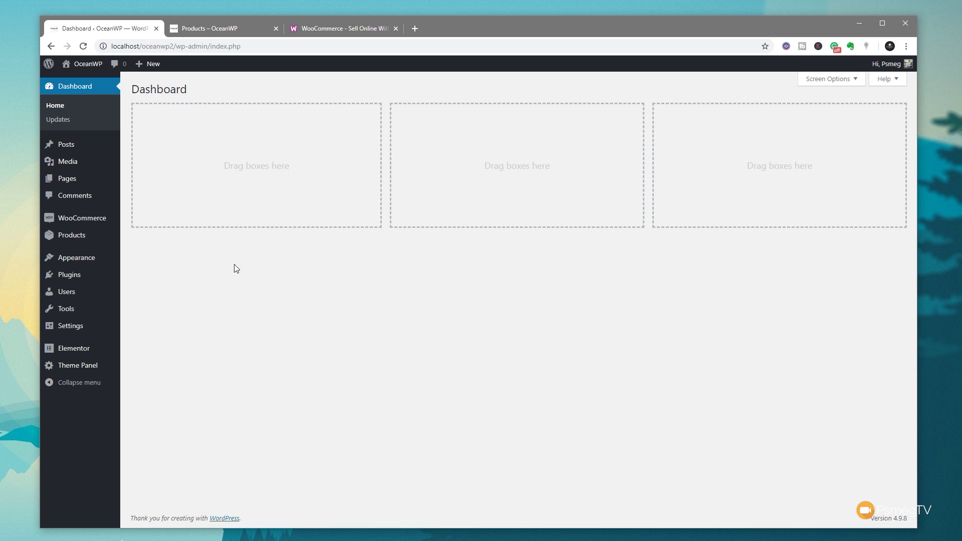
{"action": "mouse_move", "coordinate": [77, 235]}
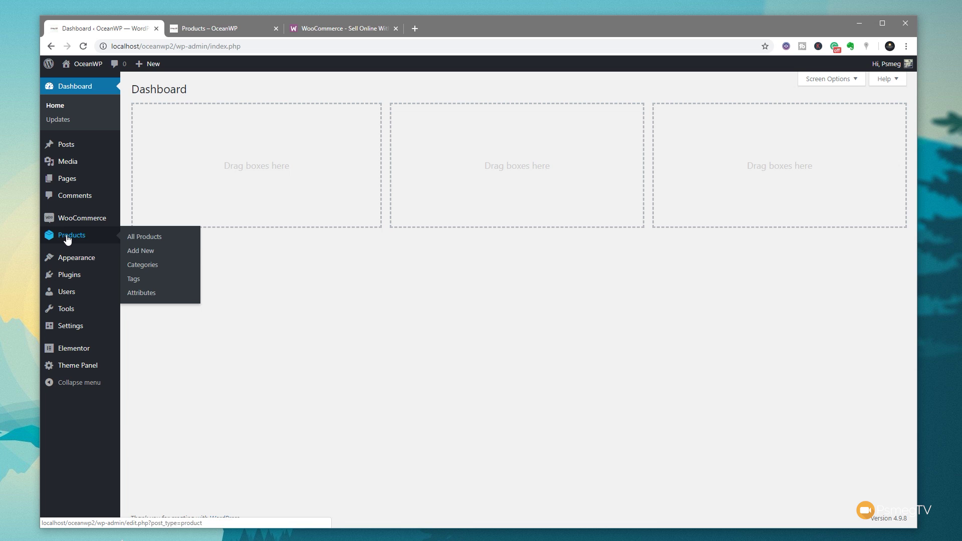
{"action": "left_click", "coordinate": [147, 266]}
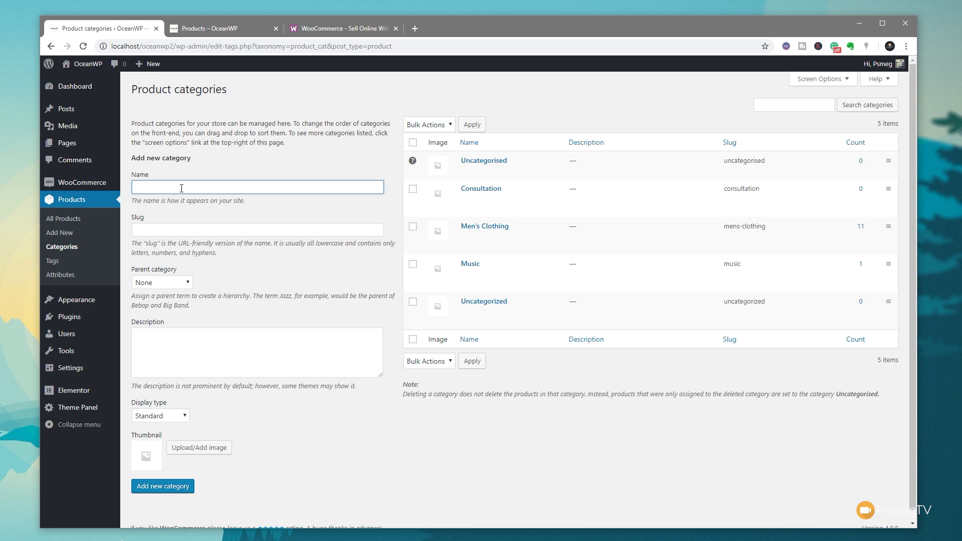
{"action": "type", "text": "Fitting Service"}
{"action": "left_click", "coordinate": [163, 486]}
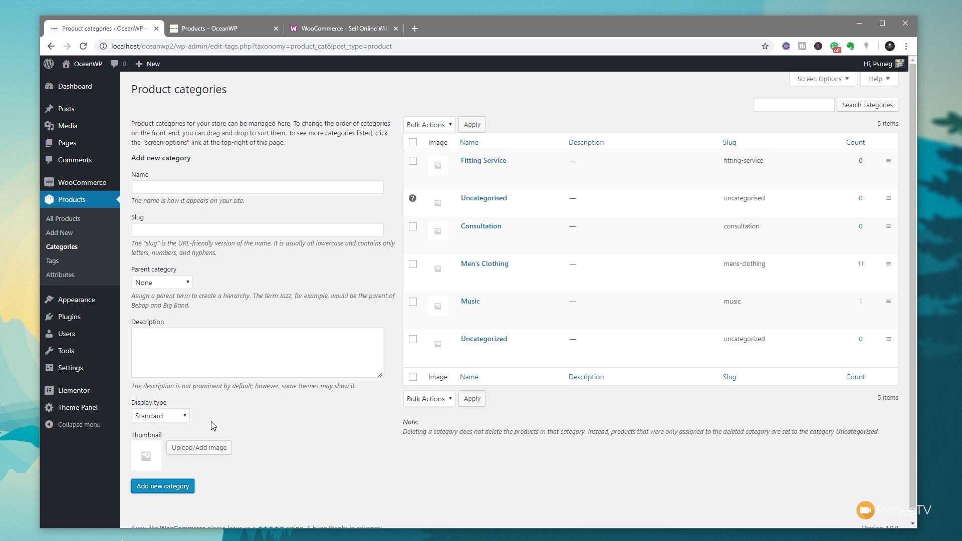
{"action": "left_click", "coordinate": [69, 237]}
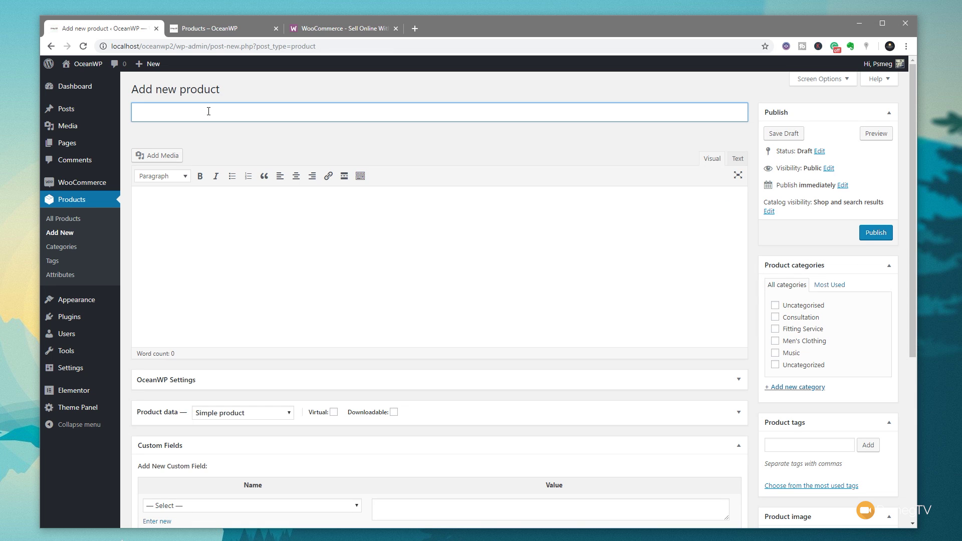
Title the product 'Fitting', tick Fitting Service, and paste lorem ipsum as its description
{"action": "type", "text": "Fitting"}
{"action": "left_click", "coordinate": [792, 331]}
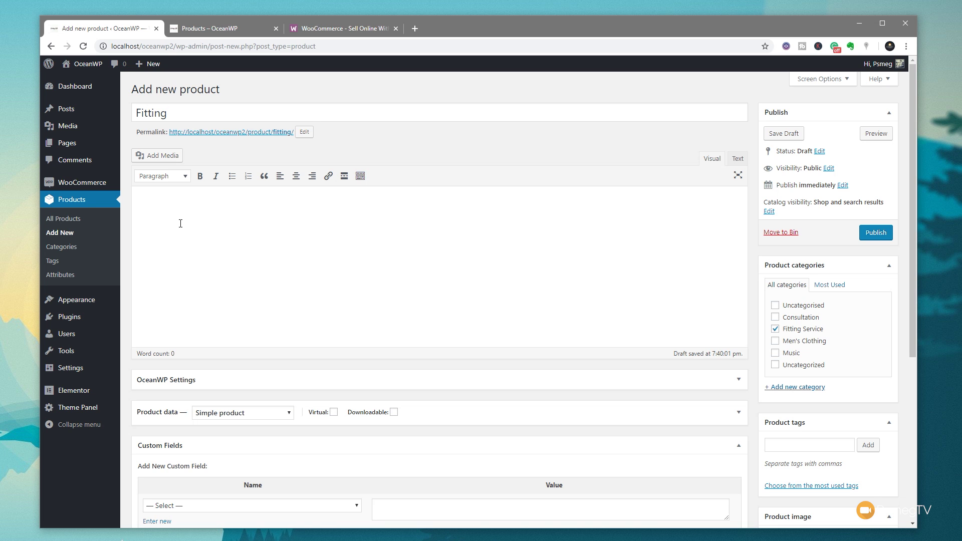
{"action": "left_click", "coordinate": [180, 224]}
{"action": "type", "text": "Lorem ipsum dolor sit amet, consectetur adipiscing elit, sed do eiusmod tempor incididunt ut labore et dolore magna aliqua. Purus viverra accumsan in nisl nisi scelerisque eu ultrices vitae. Id aliquet risus feugiat in. Urna id volutpat lacus laoreet non curabitur gravida arcu. Diam quis enim lobortis scelerisque fermentum dui faucibus in. Mauris a diam maecenas sed enim ut sem viverra aliquet. Vitae sapien pellentesque habitant morbi tristique senectus et.  Sollicitudin nibh sit amet commodo. A condimentum vitae sapien pellentesque habitant morbi. Urna cursus eget nunc scelerisque viverra mauris in. Accumsan sit amet nulla facilisi morbi tempus. Laoreet suspendisse interdum consectetur libero id faucibus. At risus viverra adipiscing at in tellus integer feugiat. Ullamcorper morbi tincidunt ornare massa eget egestas purus. Id diam vel quam elementum pulvinar etiam non quam lacus. Dictum fusce ut placerat orci nulla pellentesque dignissim enim."}
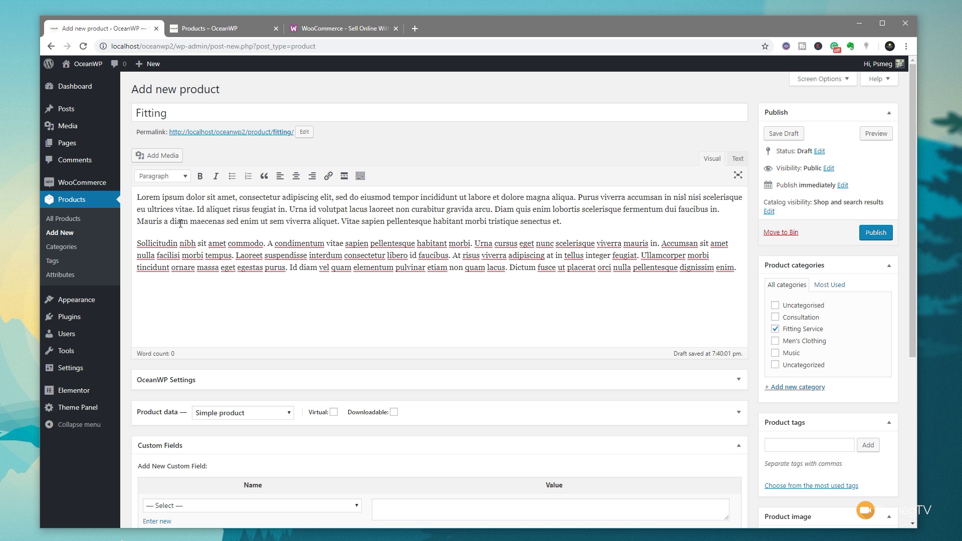
{"action": "scroll", "coordinate": [369, 273], "scroll_direction": "down", "scroll_amount": 4}
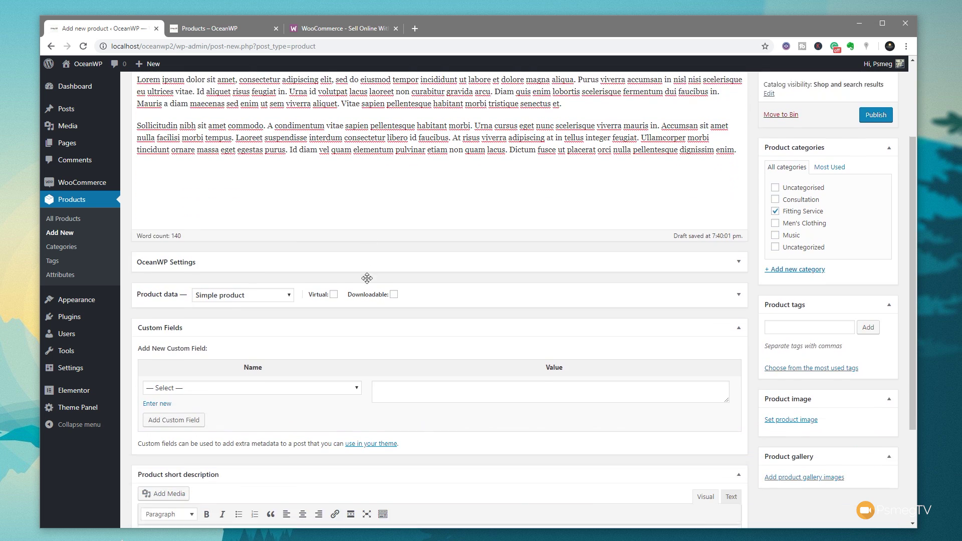
In Product data, keep the type as Simple product and tick Virtual
{"action": "left_click", "coordinate": [481, 213]}
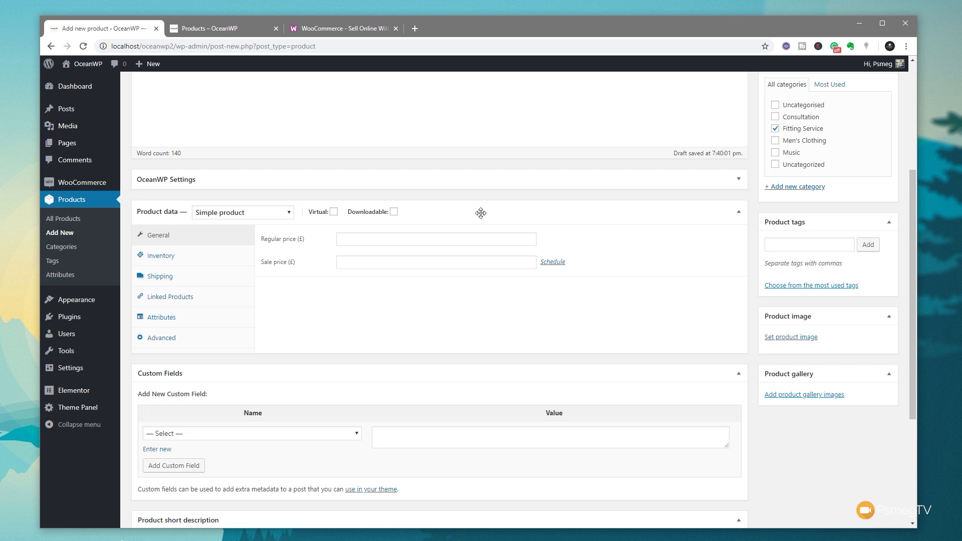
{"action": "left_click", "coordinate": [512, 372]}
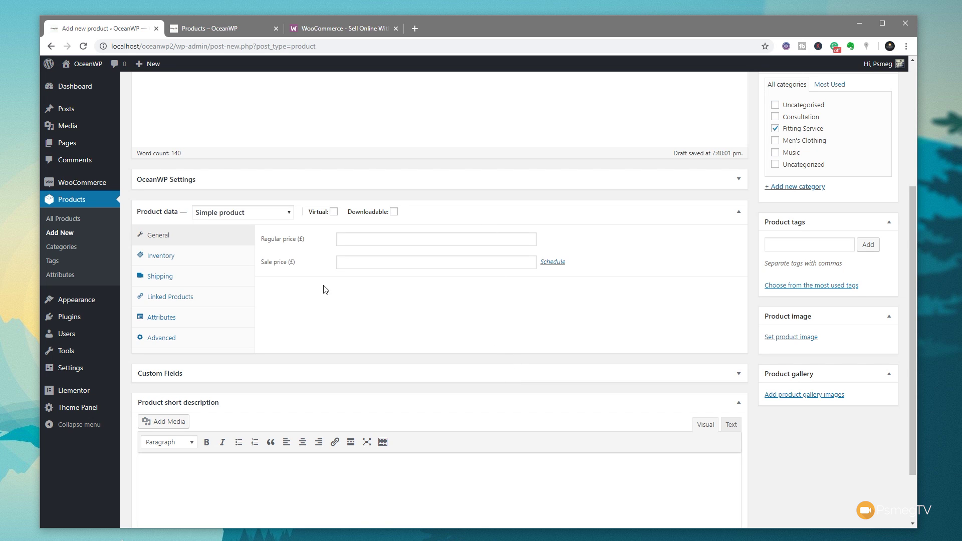
{"action": "left_click", "coordinate": [209, 214]}
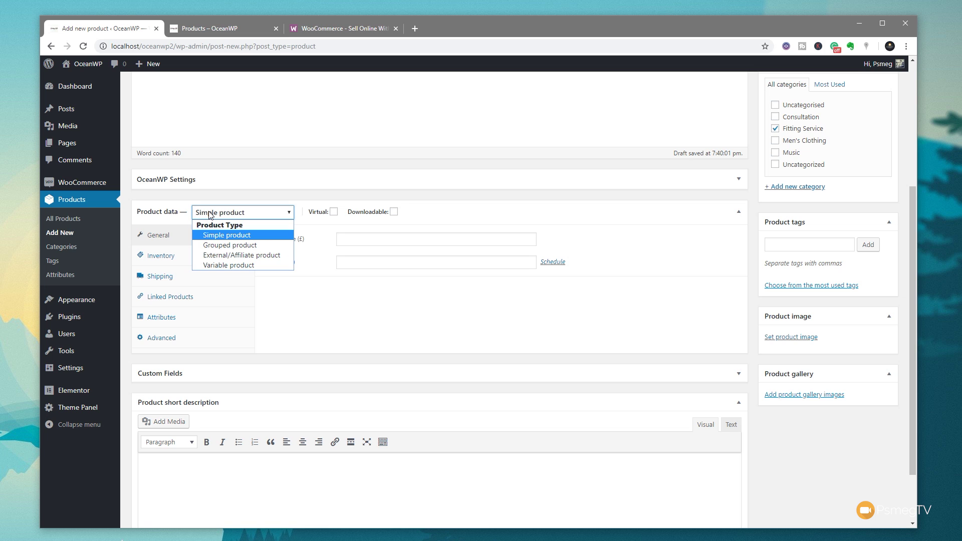
{"action": "left_click", "coordinate": [215, 237]}
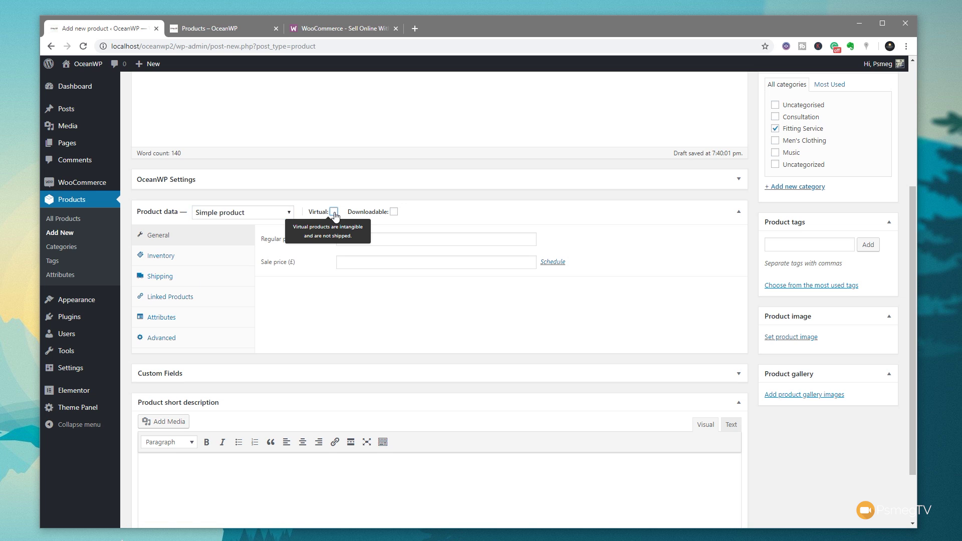
{"action": "left_click", "coordinate": [333, 213]}
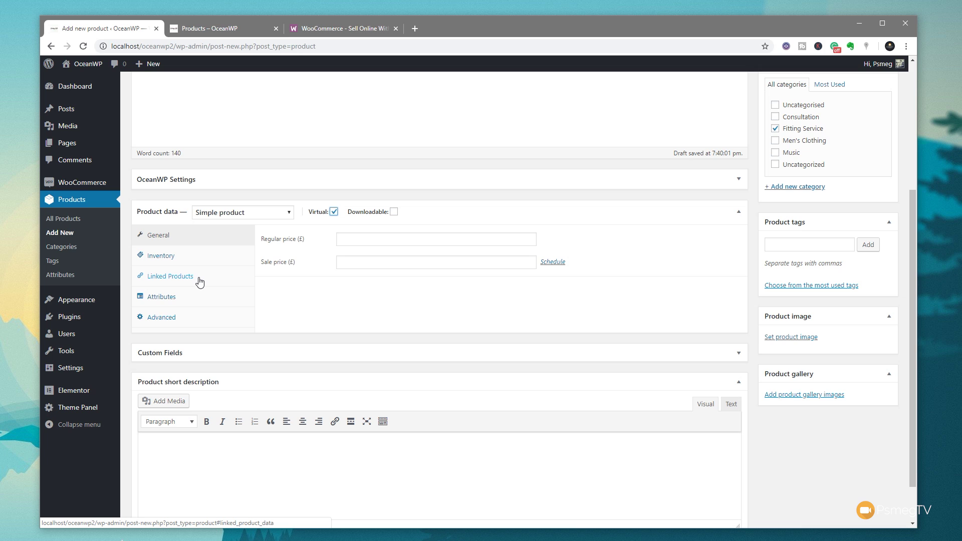
Enter 49 as the product's regular price
{"action": "left_click", "coordinate": [357, 239]}
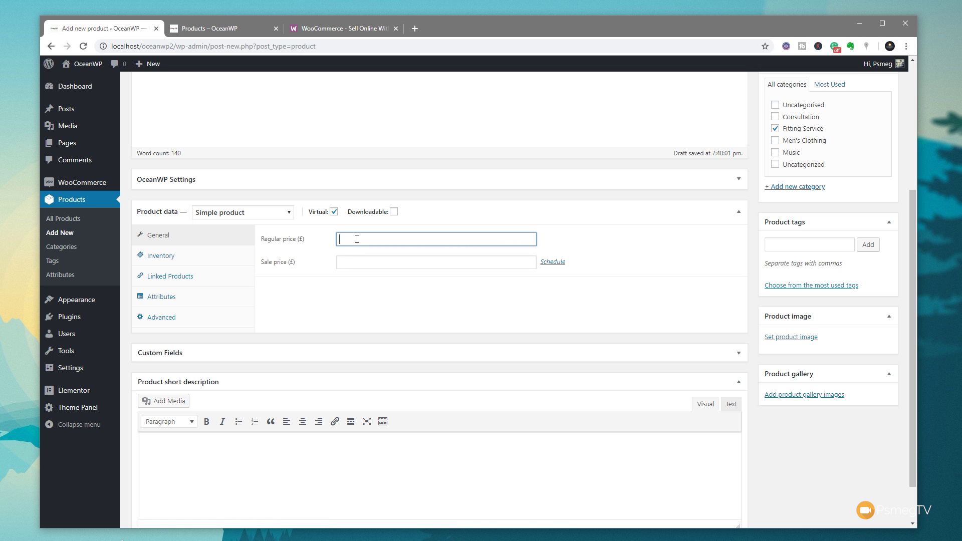
{"action": "type", "text": "9"}
{"action": "key", "text": "BackSpace"}
{"action": "type", "text": "49"}
Untick Enable reviews in the Advanced product settings
{"action": "left_click", "coordinate": [192, 280]}
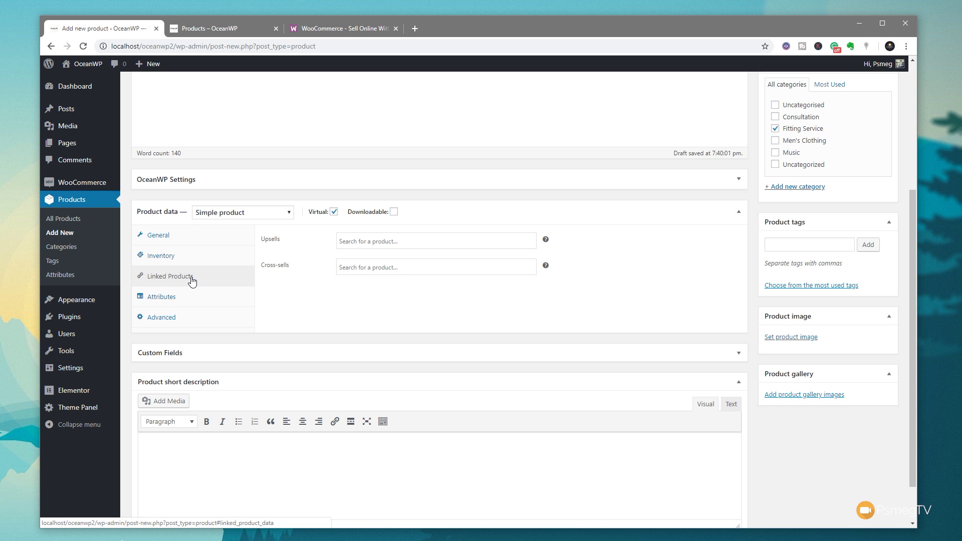
{"action": "left_click", "coordinate": [188, 320]}
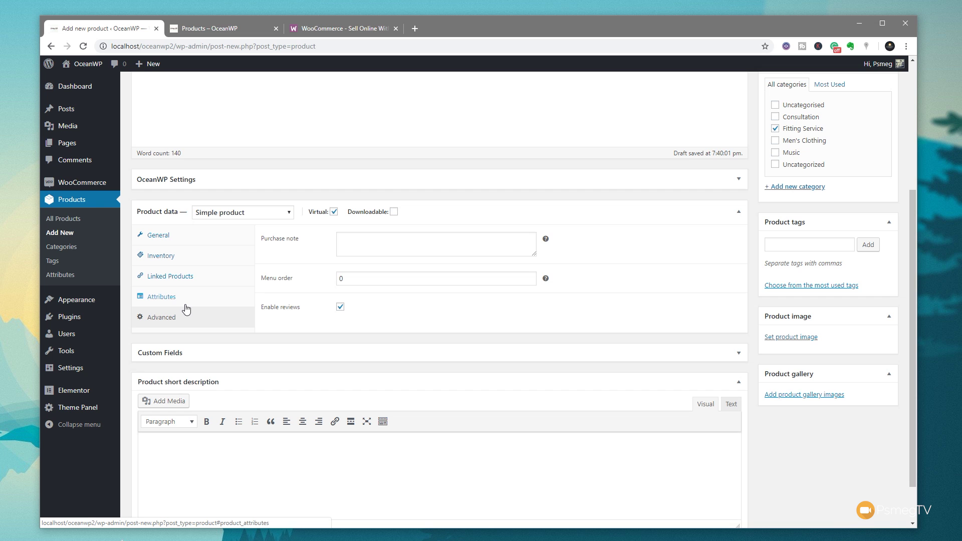
{"action": "left_click", "coordinate": [340, 308]}
Copy the first description paragraph into the Product short description
{"action": "scroll", "coordinate": [333, 285], "scroll_direction": "up", "scroll_amount": 4}
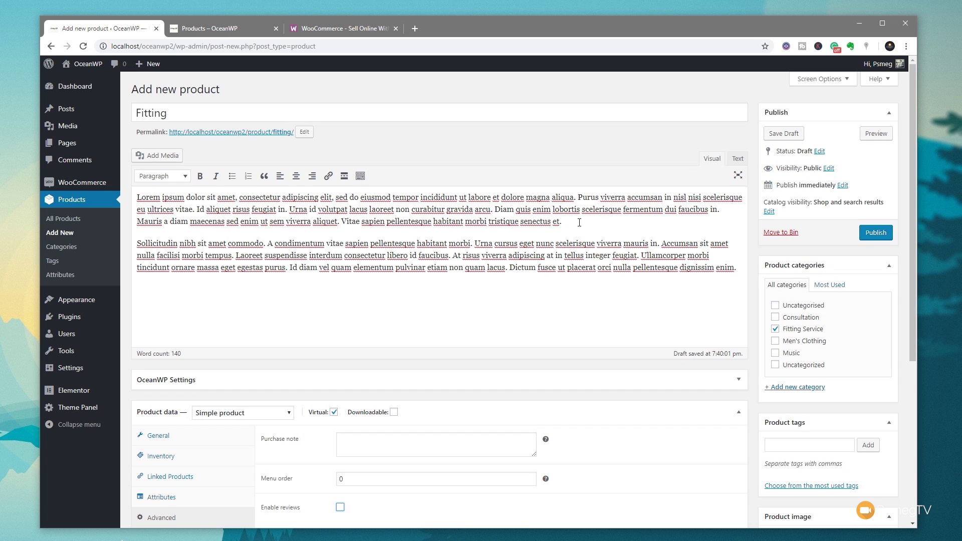
{"action": "left_click_drag", "start_coordinate": [580, 222], "coordinate": [125, 199]}
{"action": "key", "text": "ctrl+c"}
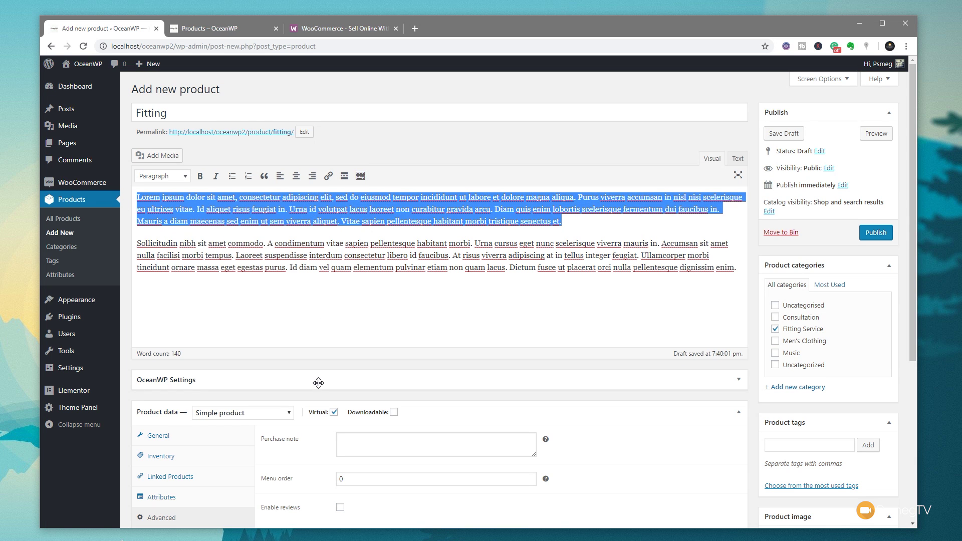
{"action": "scroll", "coordinate": [318, 383], "scroll_direction": "down", "scroll_amount": 5}
{"action": "key", "text": "ctrl+v"}
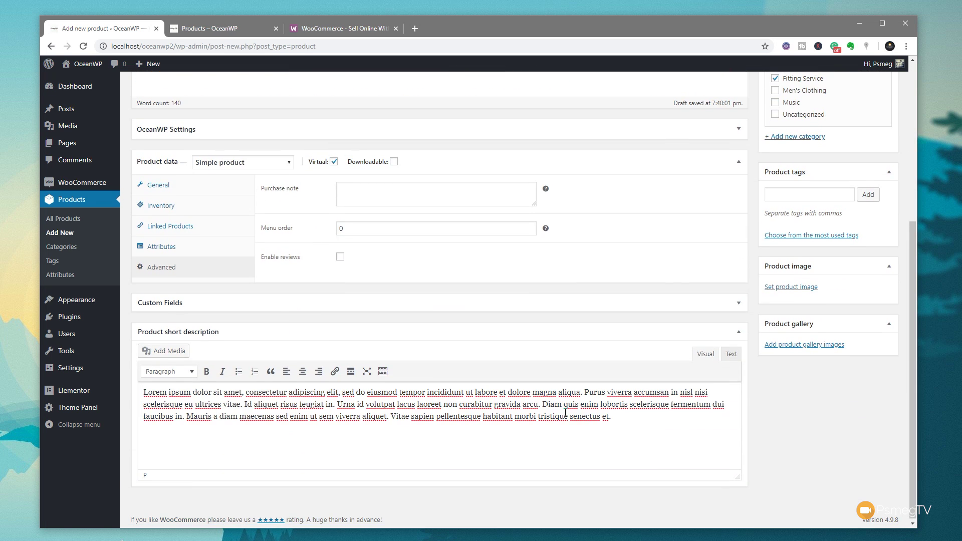
Set the suit-fitting photo as the product image
{"action": "left_click", "coordinate": [778, 290]}
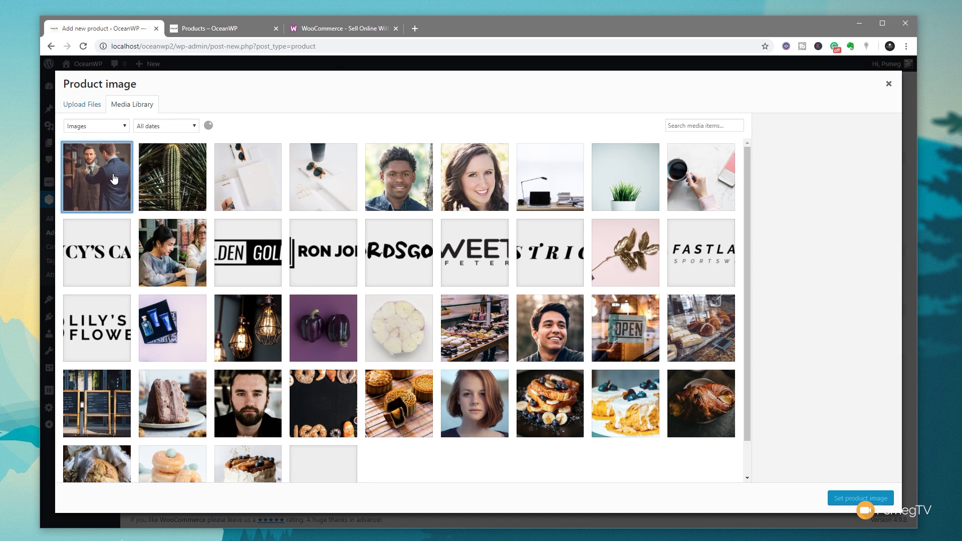
{"action": "left_click", "coordinate": [115, 179]}
{"action": "left_click", "coordinate": [861, 498]}
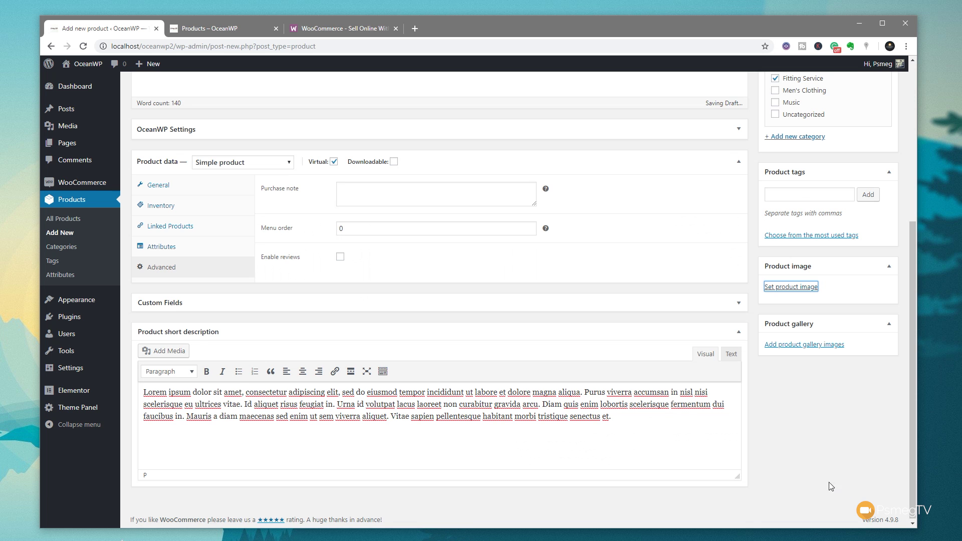
{"action": "scroll", "coordinate": [655, 416], "scroll_direction": "up", "scroll_amount": 5}
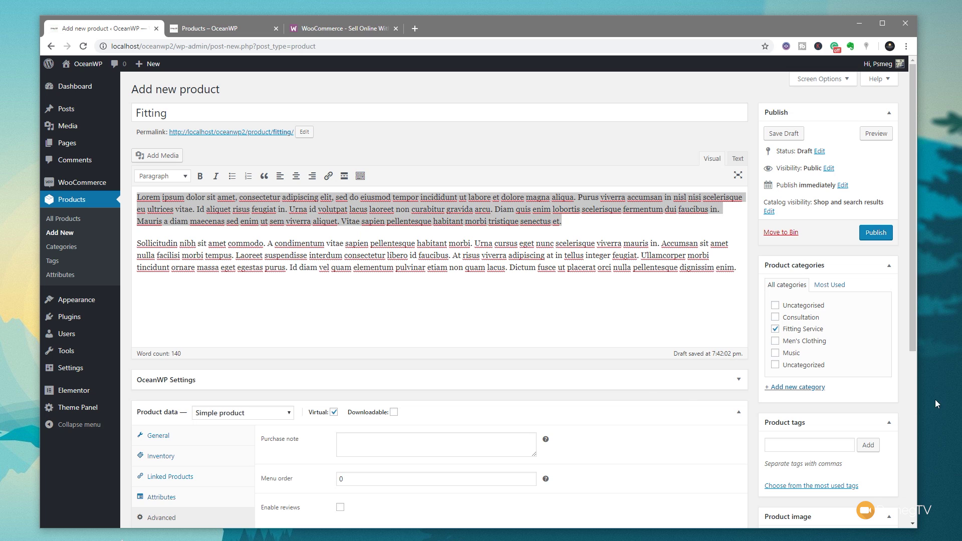
Publish the Fitting product and open its live page in a new tab
{"action": "left_click", "coordinate": [875, 235]}
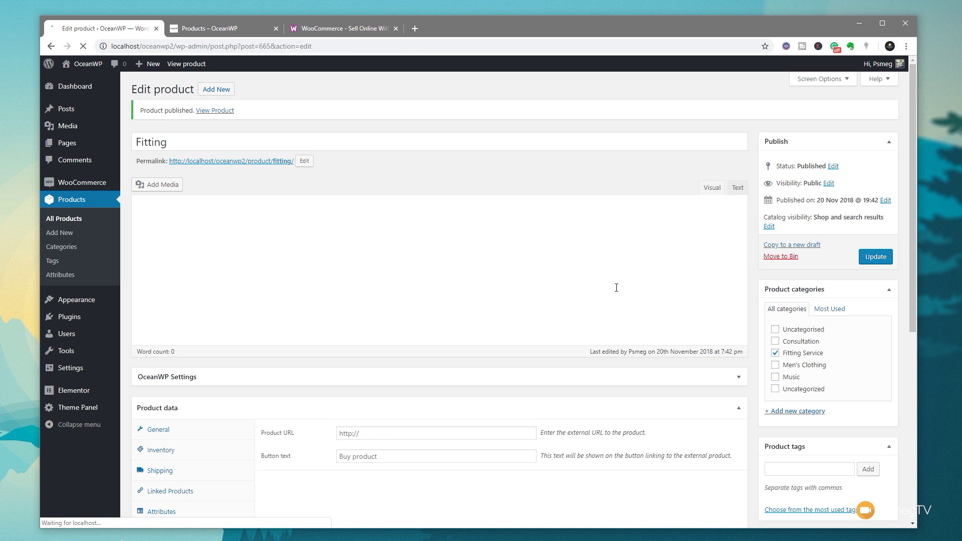
{"action": "middle_click", "coordinate": [264, 161]}
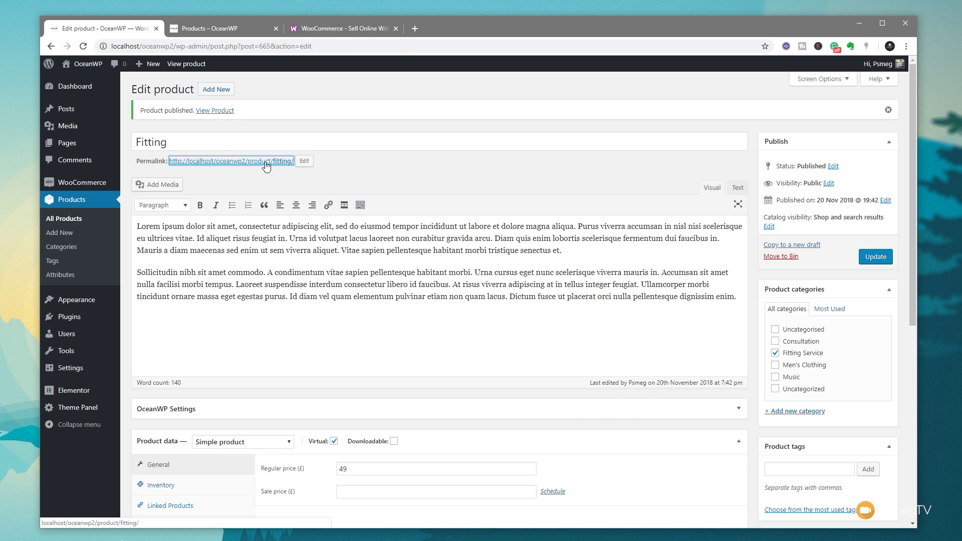
{"action": "left_click", "coordinate": [238, 28]}
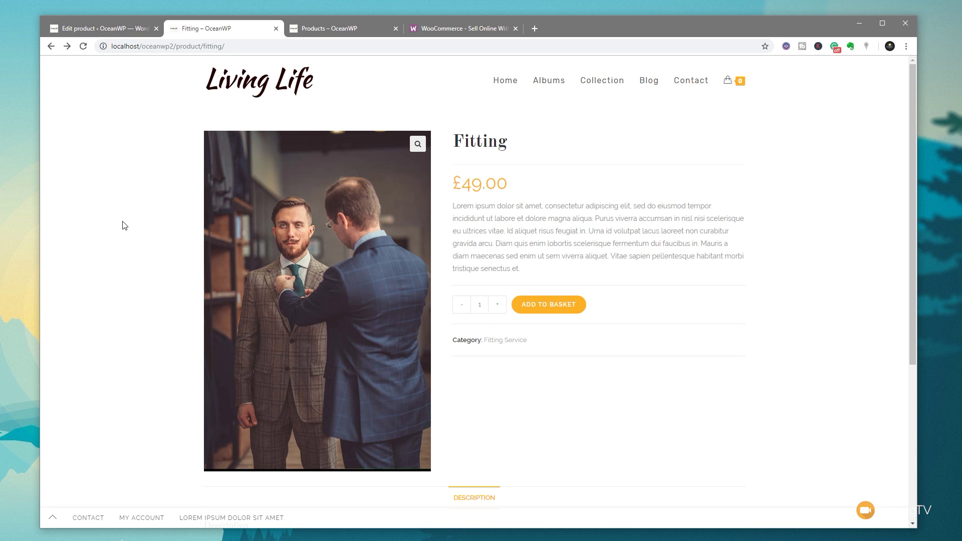
Add Fitting to the basket from its product page
{"action": "left_click", "coordinate": [567, 315]}
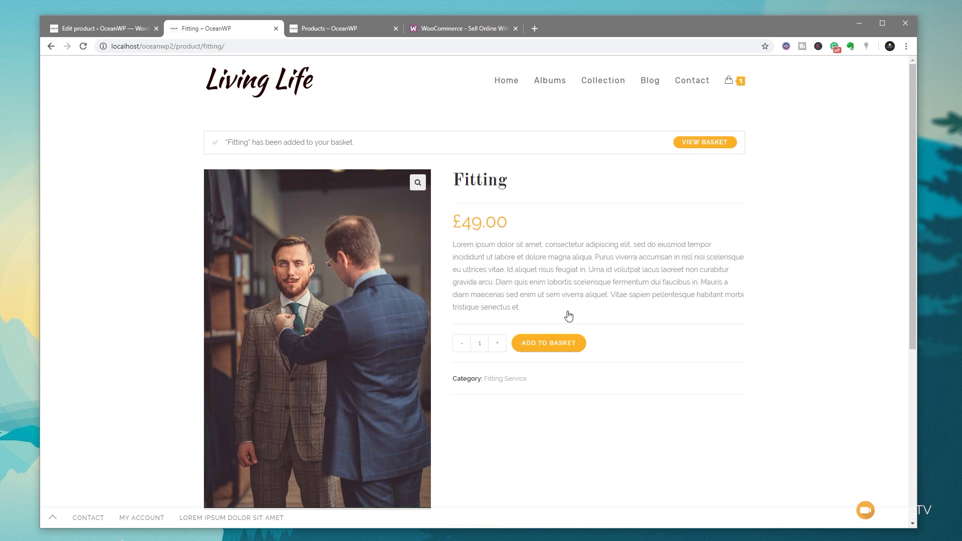
{"action": "mouse_move", "coordinate": [729, 82]}
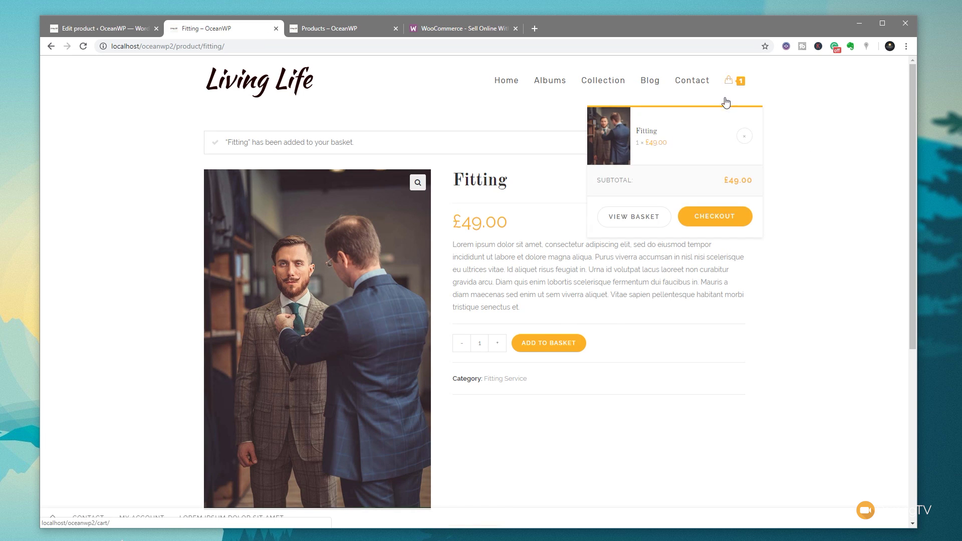
{"action": "left_click", "coordinate": [651, 225]}
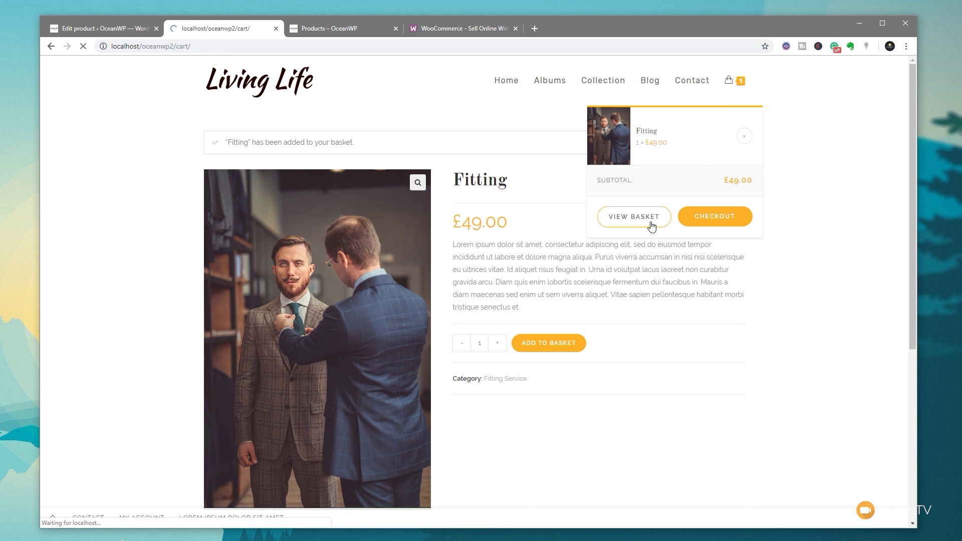
Scroll down to Basket totals showing Fitting with a £49.00 total
{"action": "scroll", "coordinate": [147, 411], "scroll_direction": "down", "scroll_amount": 2}
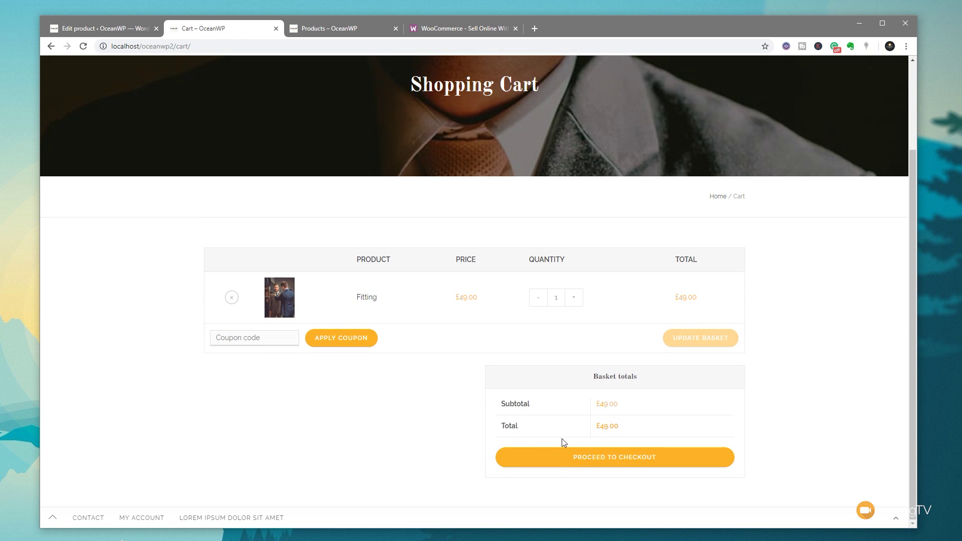